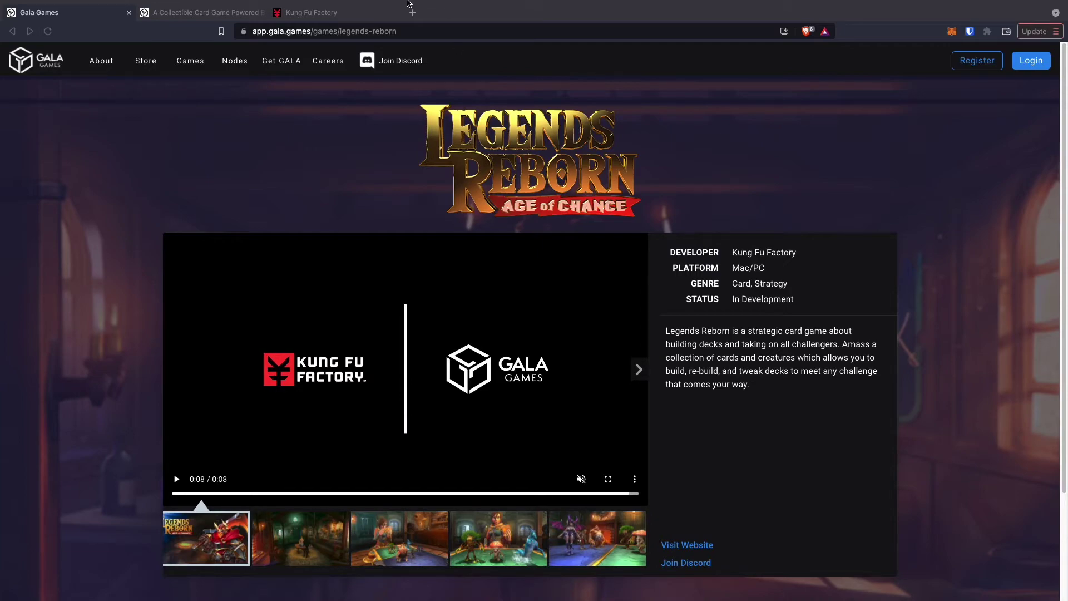
click(365, 16)
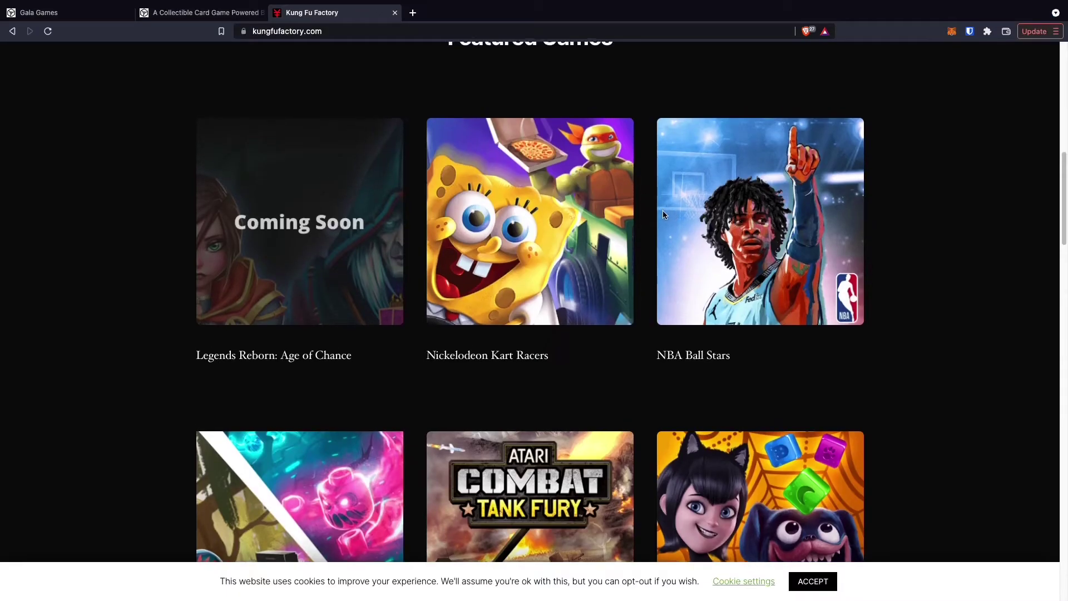
scroll(668, 209, down, 2)
scroll(660, 211, down, 4)
scroll(658, 216, down, 3)
scroll(658, 215, down, 5)
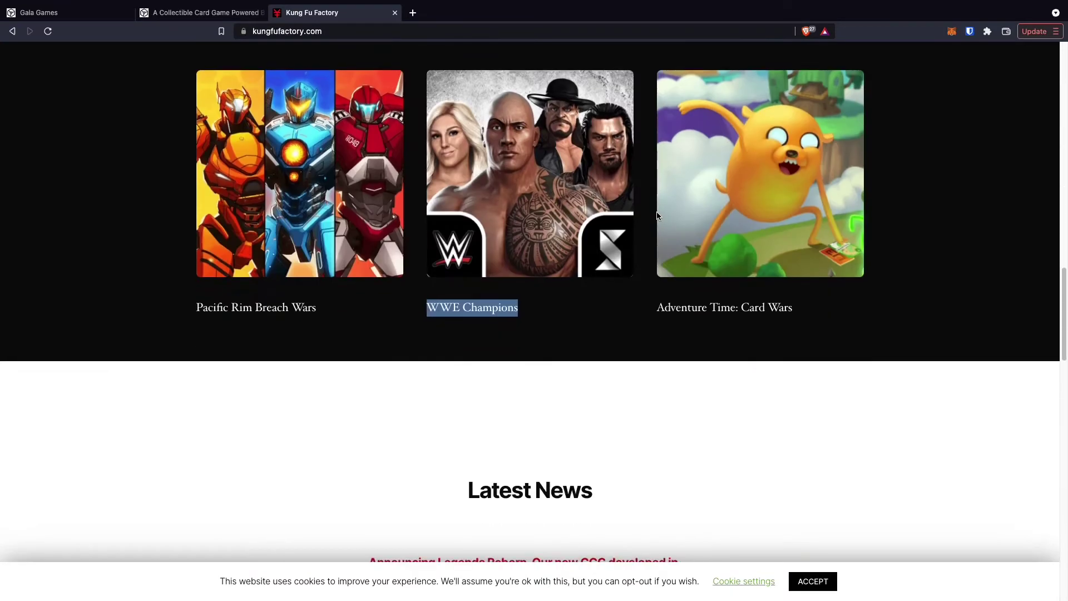
scroll(658, 215, up, 2)
scroll(658, 215, up, 2)
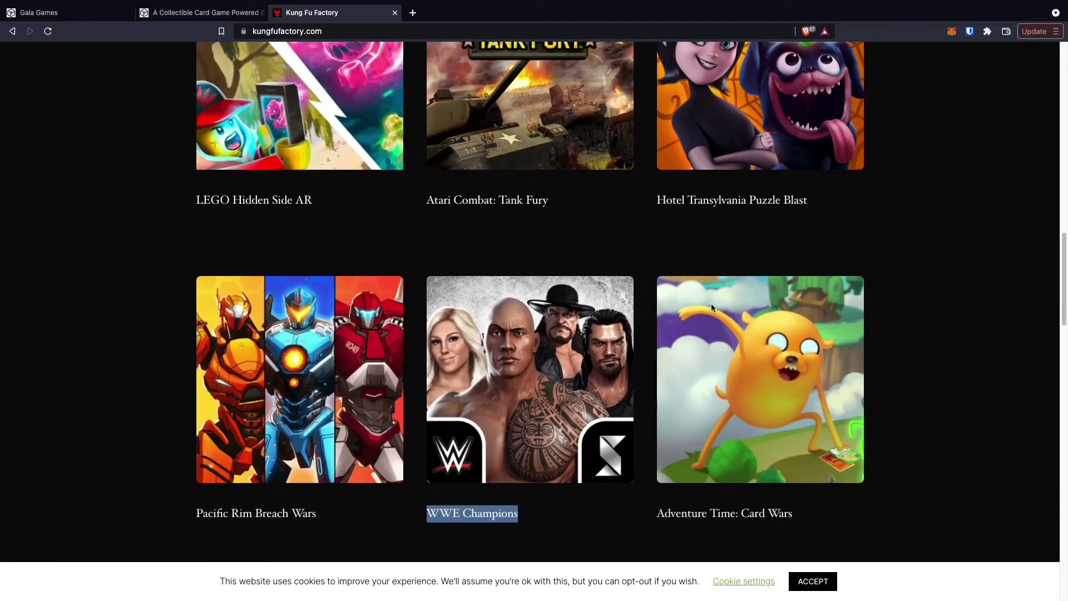
scroll(362, 385, down, 1)
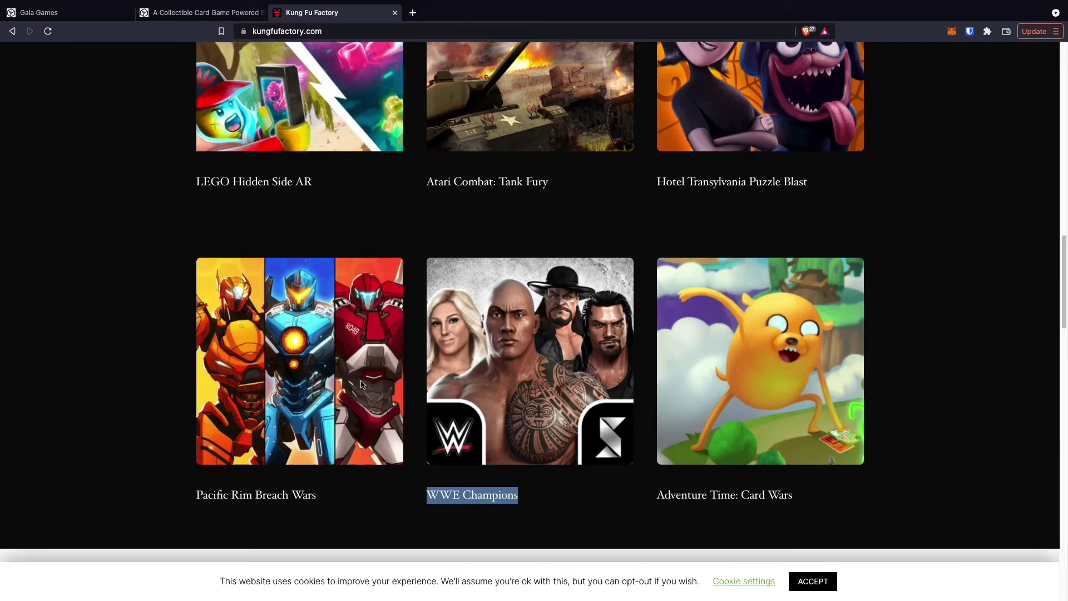
scroll(362, 386, up, 3)
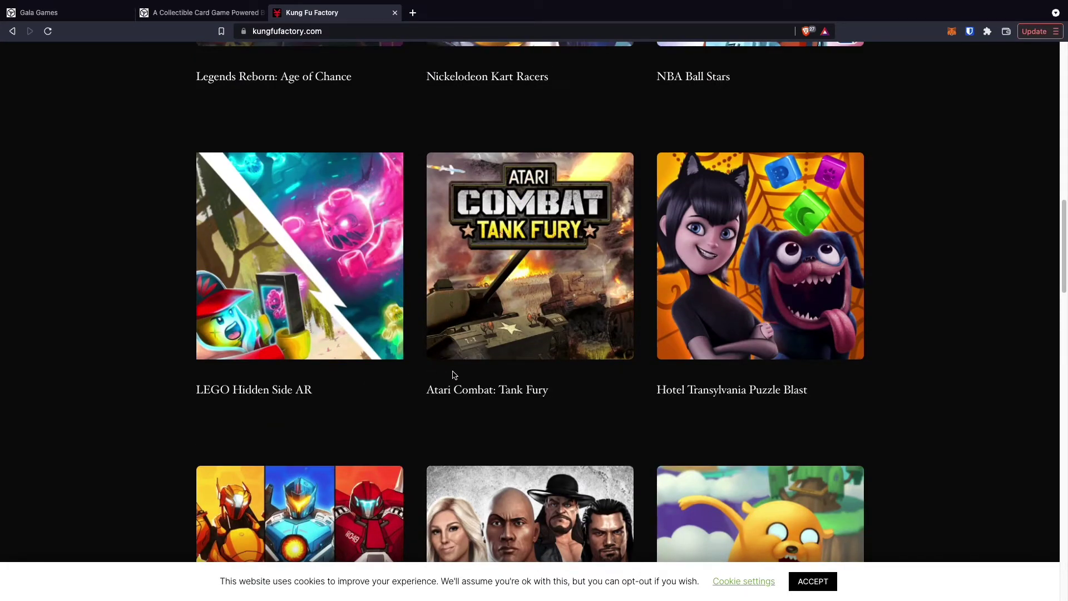
scroll(455, 376, up, 2)
scroll(455, 376, down, 4)
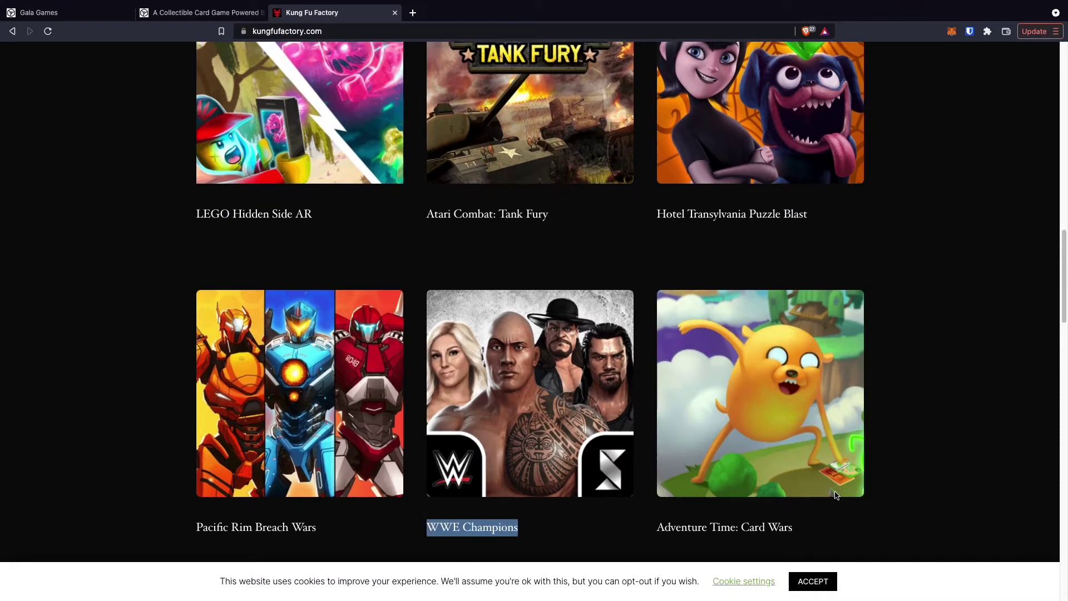
scroll(835, 495, up, 3)
scroll(752, 485, up, 3)
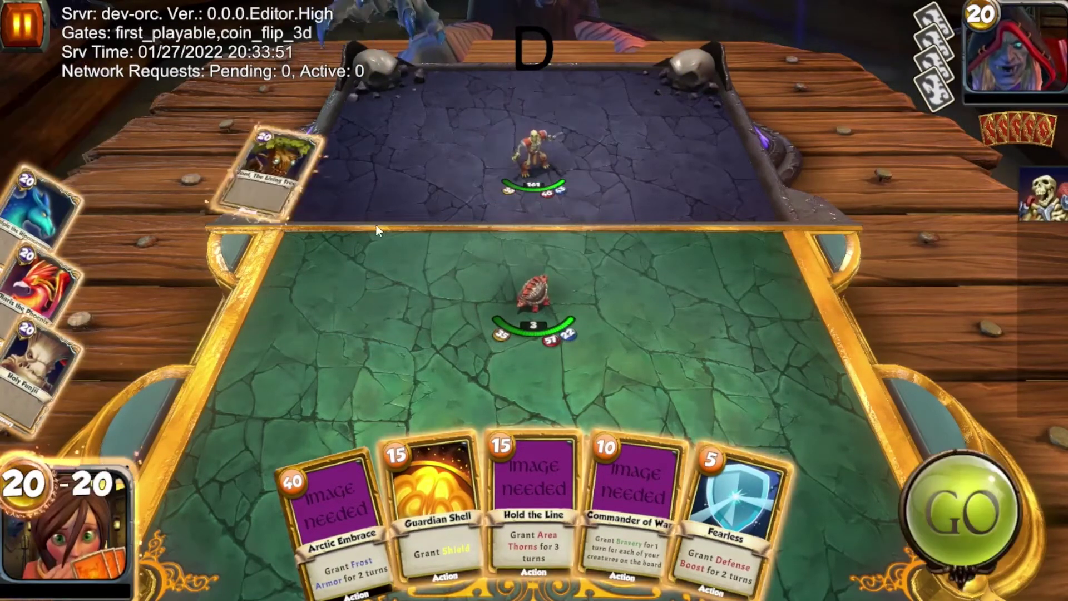
- Deploy the Living Tree creature onto the board and end the turn with GO
drag(38, 132, 642, 359)
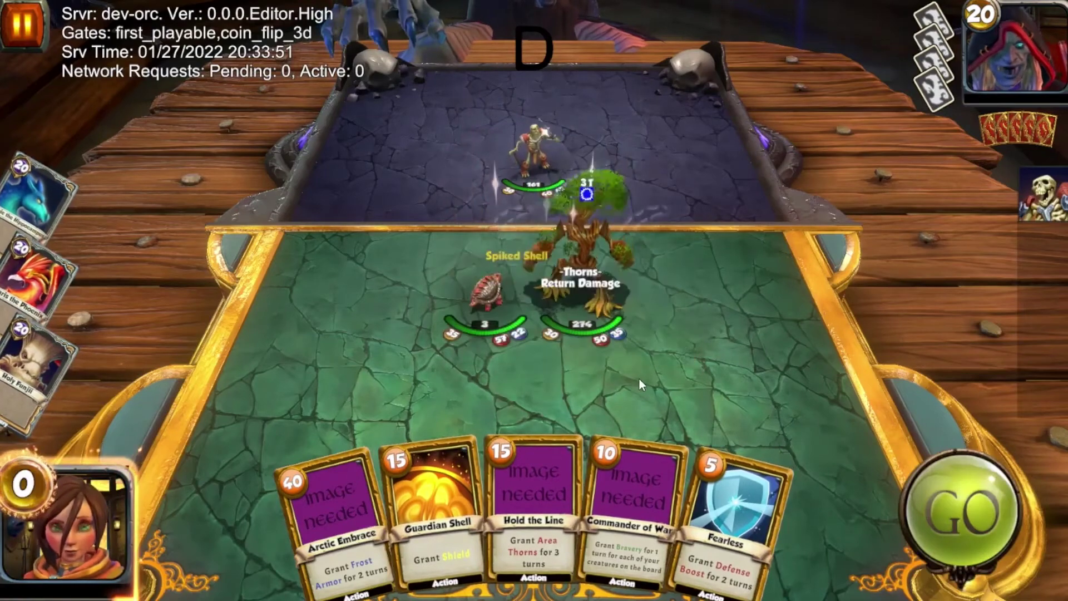
click(949, 513)
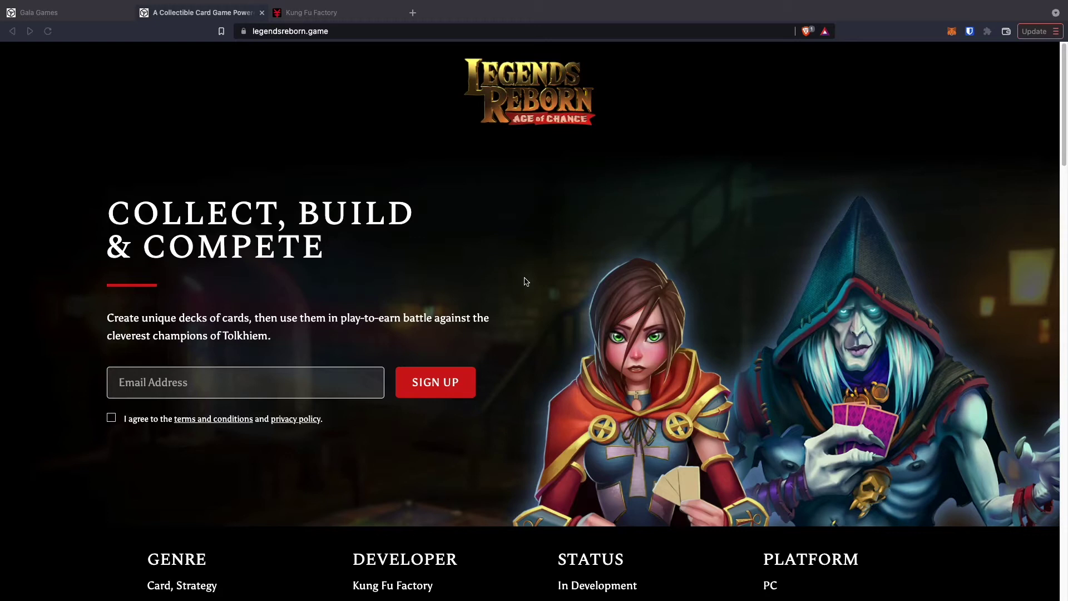
- Switch from legendsreborn.game back to the Gala Games tab
click(72, 15)
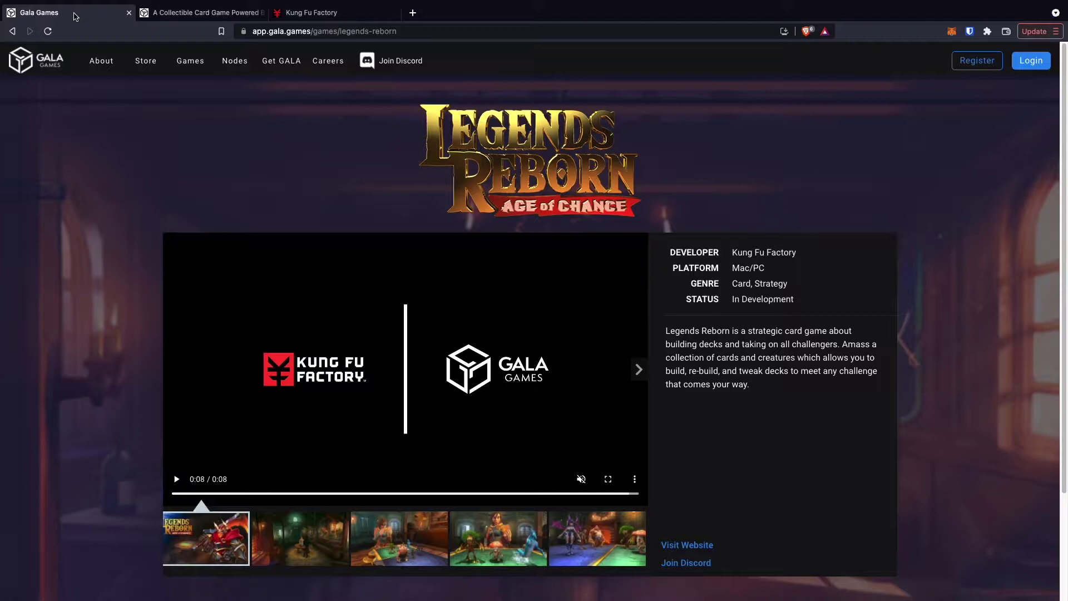